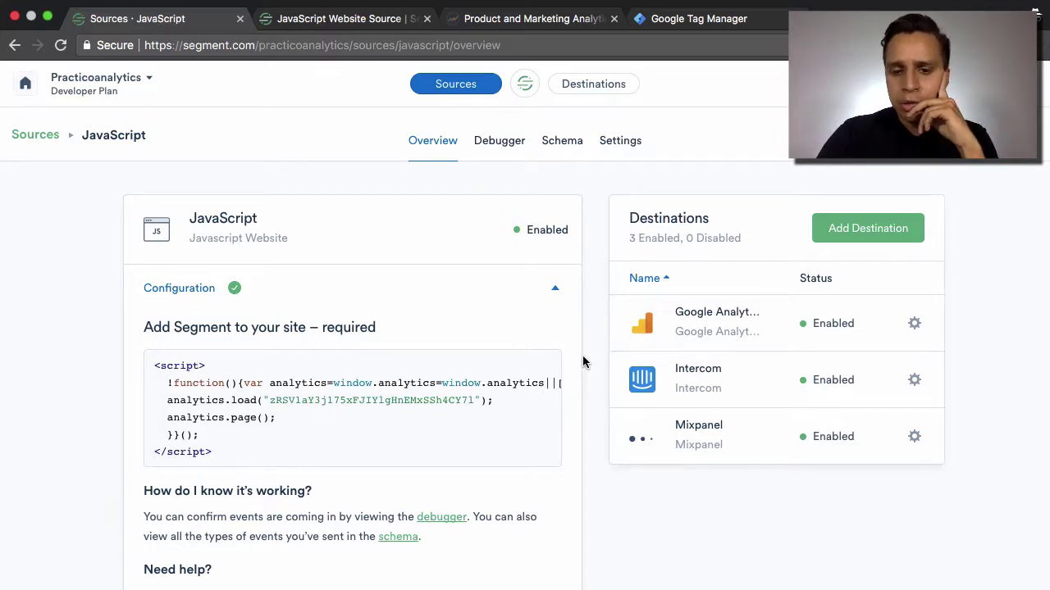
Step: Find Google Tag Manager in the destinations catalog for the JavaScript source, view its connection settings, and close them
{"action": "left_click", "coordinate": [865, 232]}
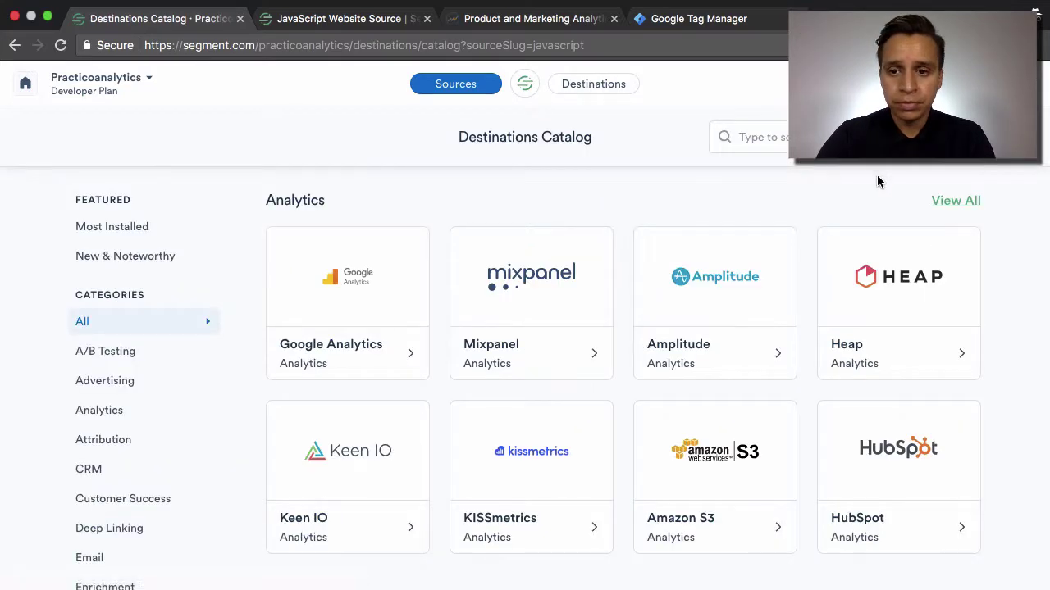
{"action": "left_click", "coordinate": [822, 139]}
{"action": "type", "text": "google tag"}
{"action": "left_click", "coordinate": [404, 285]}
{"action": "left_click", "coordinate": [789, 202]}
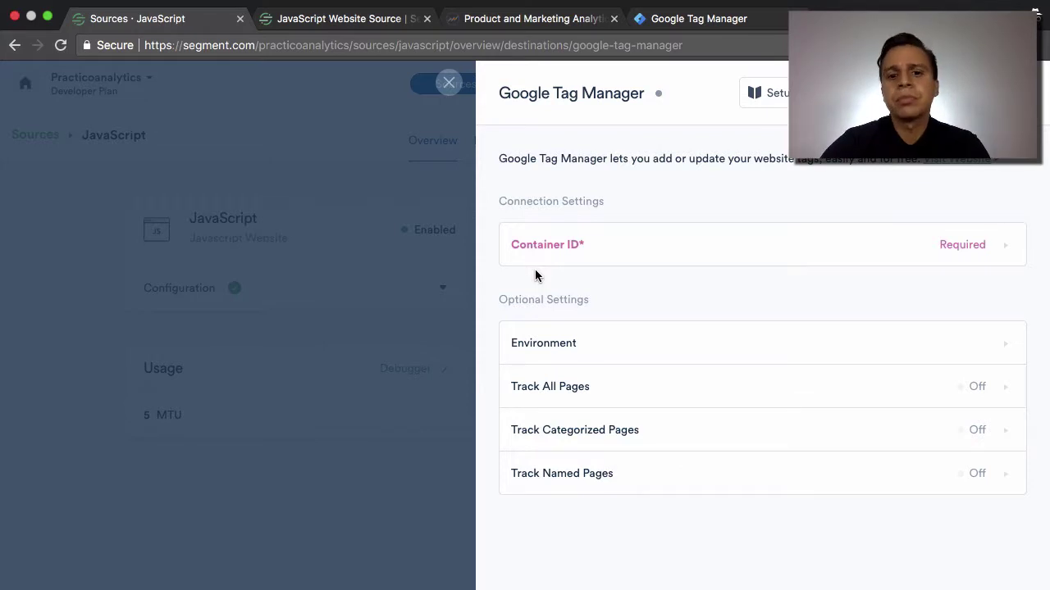
{"action": "left_click", "coordinate": [452, 91]}
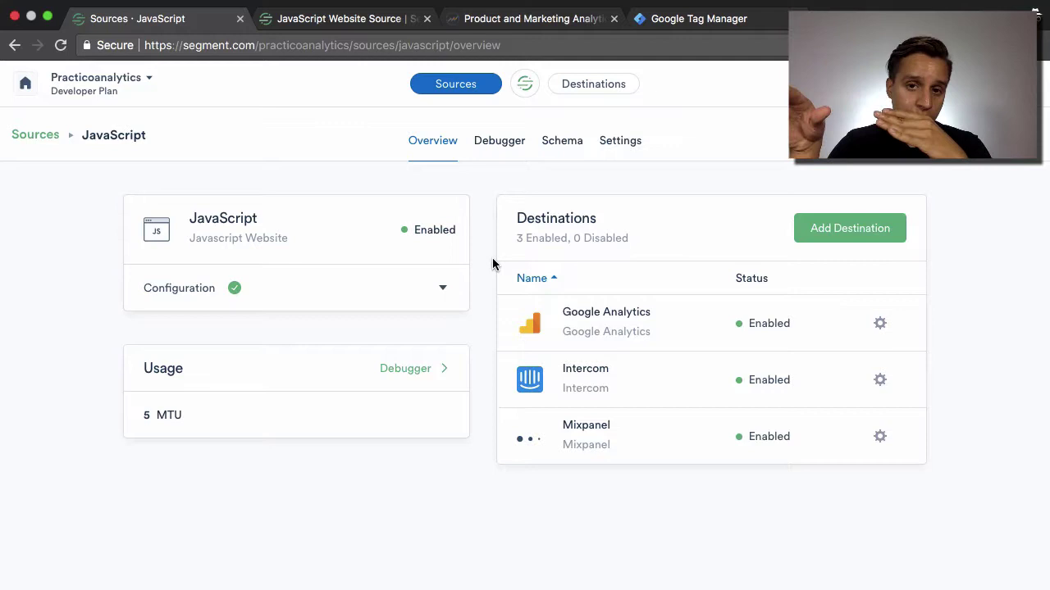
Step: Switch to Google Tag Manager and examine the installation code of the practicoanalytics.com container
{"action": "mouse_move", "coordinate": [740, 5]}
{"action": "left_click", "coordinate": [697, 23]}
{"action": "left_click", "coordinate": [656, 133]}
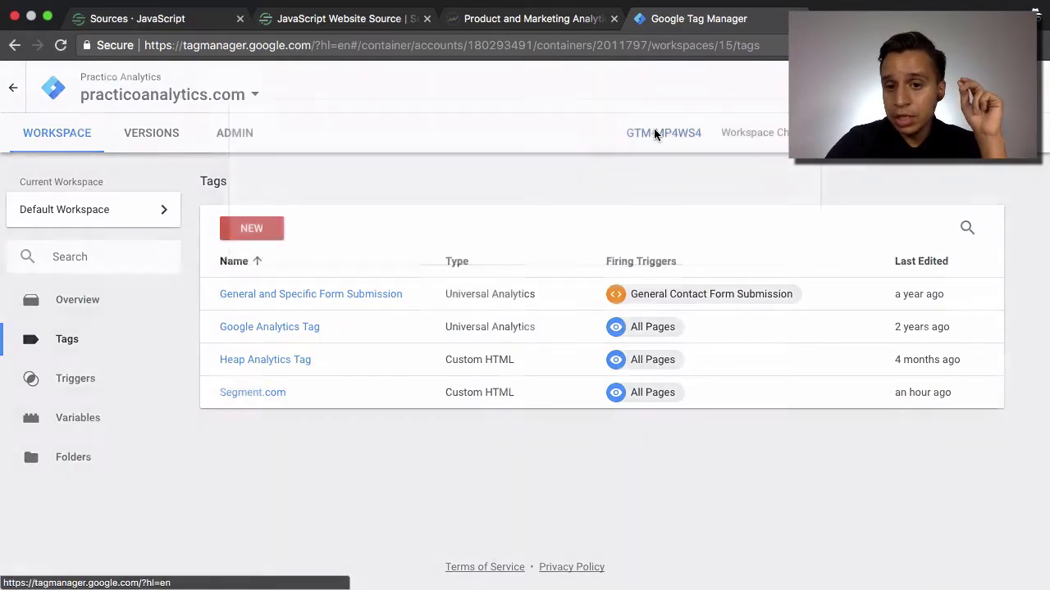
{"action": "left_click", "coordinate": [450, 287]}
{"action": "left_click_drag", "start_coordinate": [450, 287], "coordinate": [257, 218]}
{"action": "left_click", "coordinate": [574, 277]}
{"action": "left_click", "coordinate": [276, 495]}
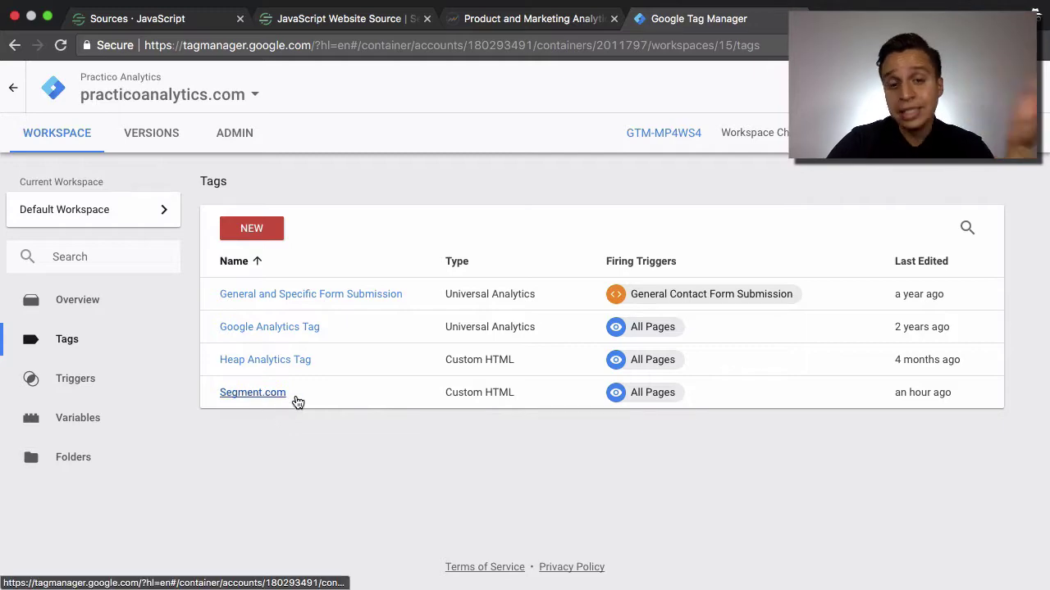
Step: Open the Segment.com tag, examine its custom HTML snippet with the analytics.load and analytics.page calls, and close the tag
{"action": "left_click", "coordinate": [524, 19]}
{"action": "left_click", "coordinate": [662, 20]}
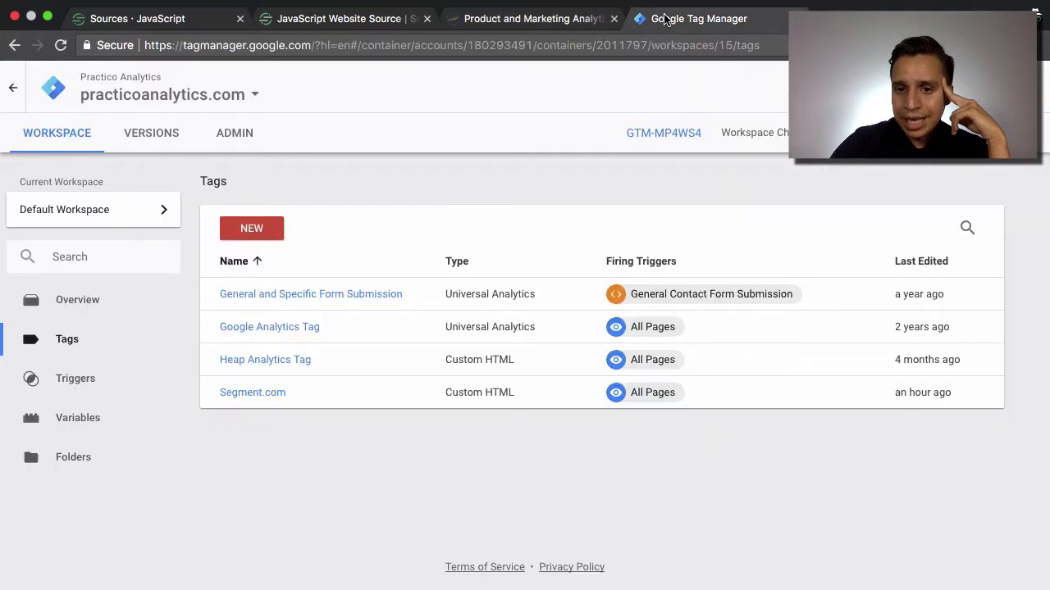
{"action": "left_click", "coordinate": [254, 393]}
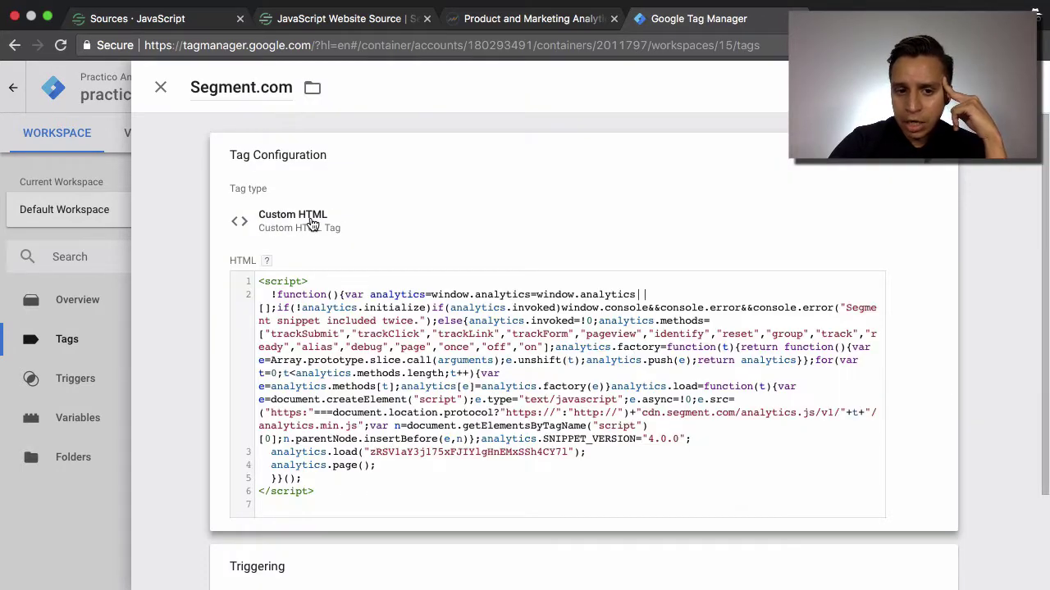
{"action": "left_click", "coordinate": [373, 400]}
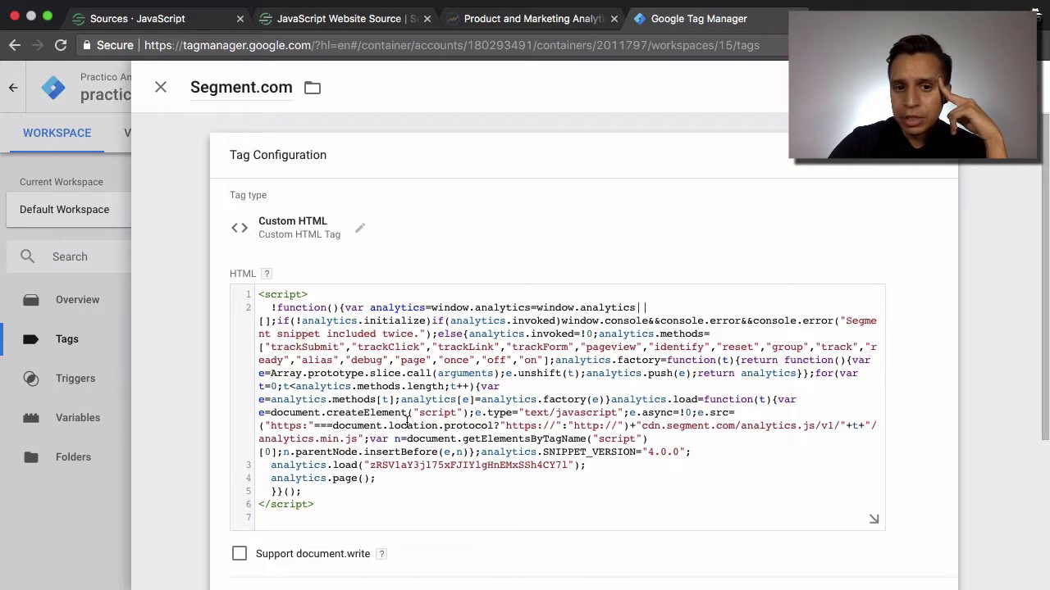
{"action": "triple_click", "coordinate": [314, 465]}
{"action": "double_click", "coordinate": [374, 465]}
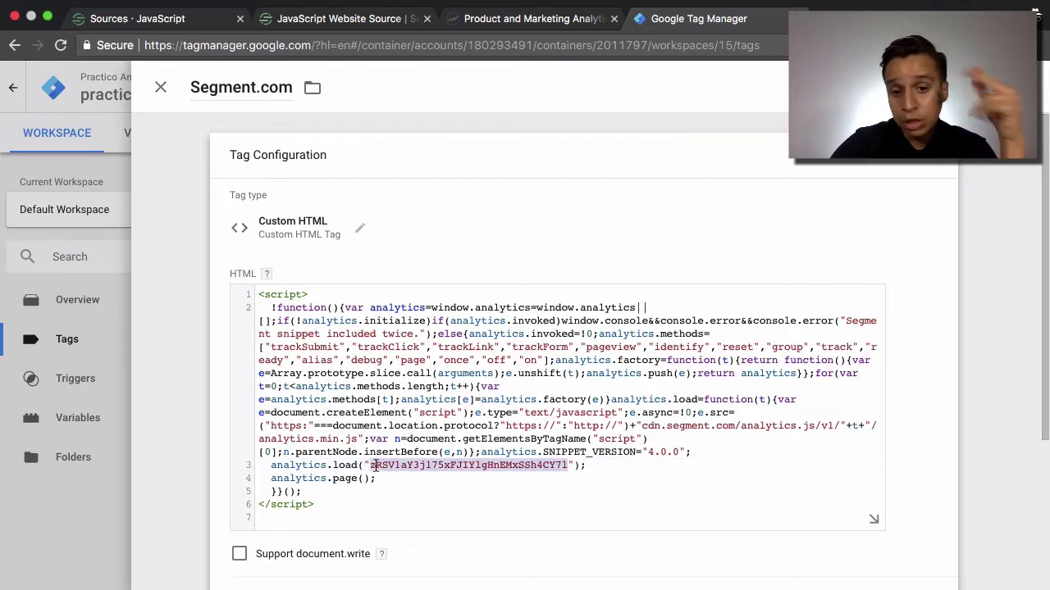
{"action": "left_click", "coordinate": [337, 478]}
{"action": "scroll", "coordinate": [331, 233], "scroll_direction": "down", "scroll_amount": 5}
{"action": "left_click", "coordinate": [161, 90]}
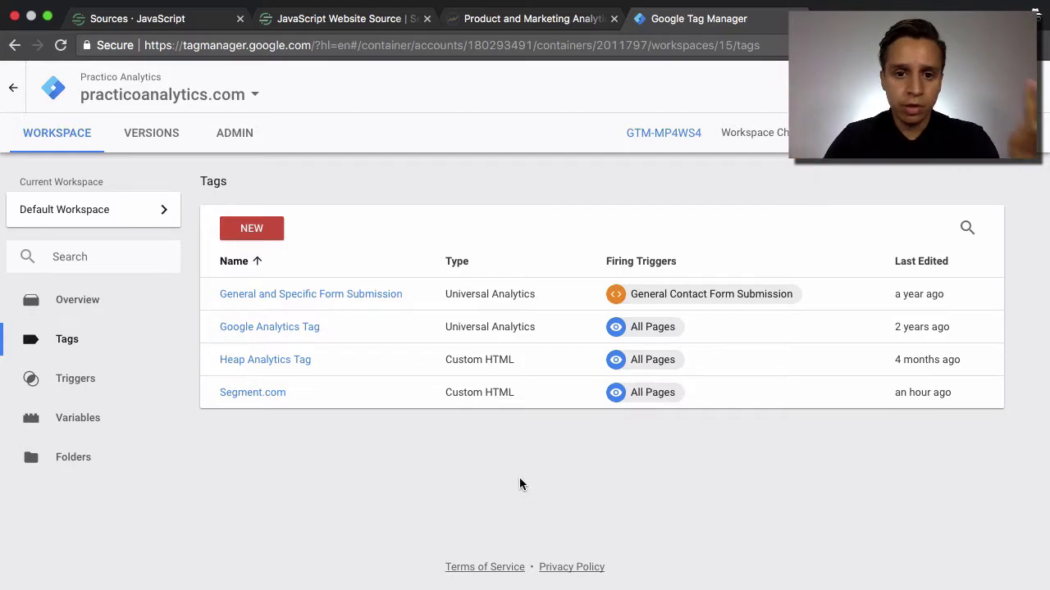
Step: Switch to the Segment documentation, search for "google tag manager", and open the Google Tag Manager destination page
{"action": "left_click", "coordinate": [175, 23]}
{"action": "left_click", "coordinate": [305, 20]}
{"action": "scroll", "coordinate": [182, 160], "scroll_direction": "up", "scroll_amount": 5}
{"action": "left_click", "coordinate": [137, 148]}
{"action": "type", "text": "google tag manager"}
{"action": "left_click", "coordinate": [127, 197]}
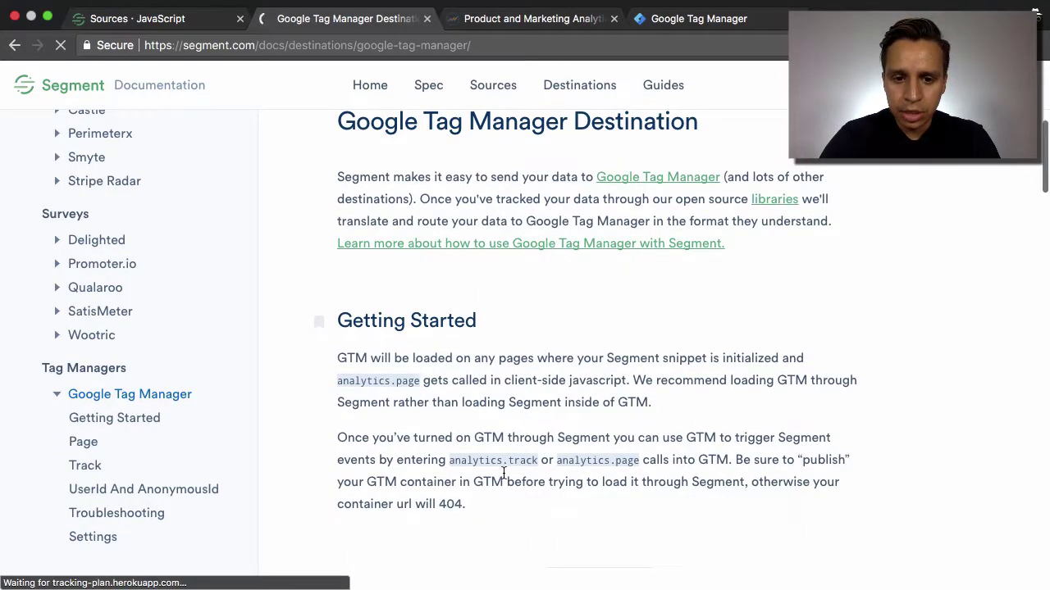
Step: Read the Getting Started, Page and Track sections, including the example track call and the dataLayer object passed to Google Tag Manager
{"action": "scroll", "coordinate": [503, 474], "scroll_direction": "down", "scroll_amount": 4}
{"action": "scroll", "coordinate": [503, 478], "scroll_direction": "down", "scroll_amount": 7}
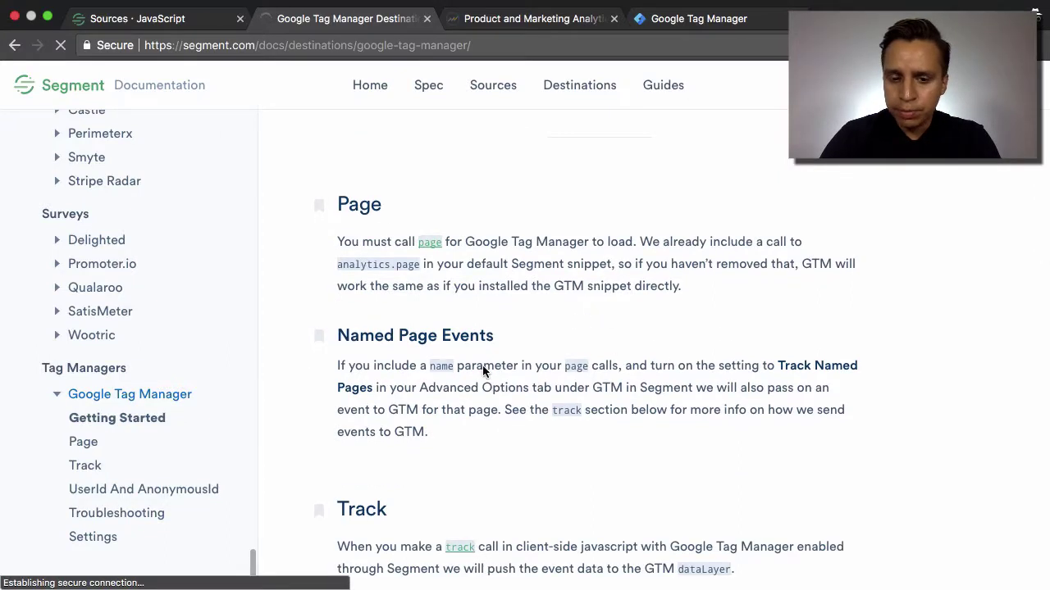
{"action": "triple_click", "coordinate": [632, 259]}
{"action": "left_click", "coordinate": [511, 446]}
{"action": "scroll", "coordinate": [498, 398], "scroll_direction": "down", "scroll_amount": 2}
{"action": "scroll", "coordinate": [495, 389], "scroll_direction": "down", "scroll_amount": 1}
{"action": "scroll", "coordinate": [495, 390], "scroll_direction": "down", "scroll_amount": 1}
{"action": "scroll", "coordinate": [495, 394], "scroll_direction": "down", "scroll_amount": 1}
{"action": "scroll", "coordinate": [451, 345], "scroll_direction": "down", "scroll_amount": 2}
{"action": "scroll", "coordinate": [445, 416], "scroll_direction": "down", "scroll_amount": 2}
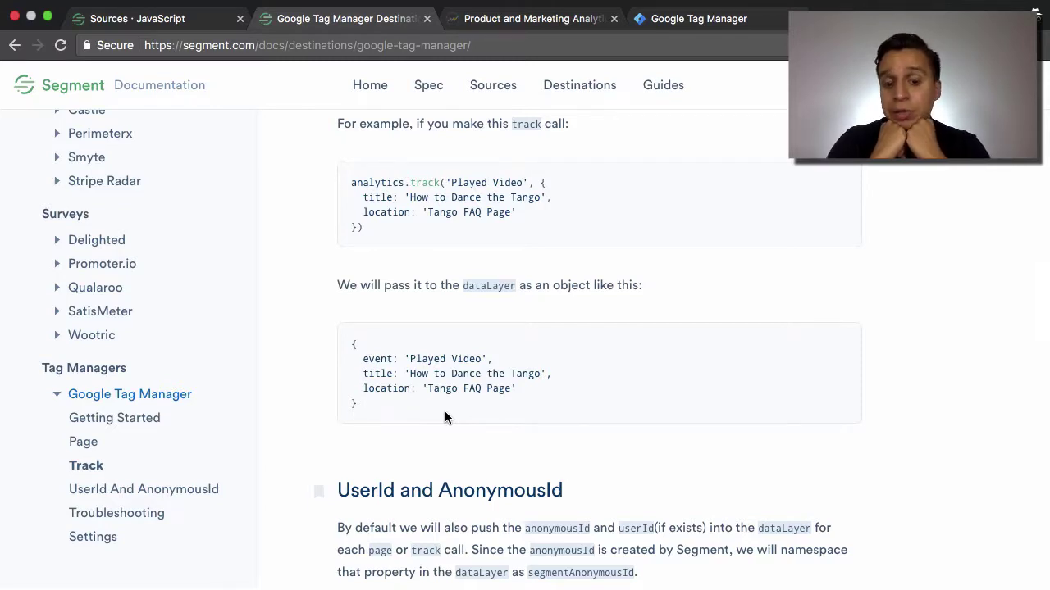